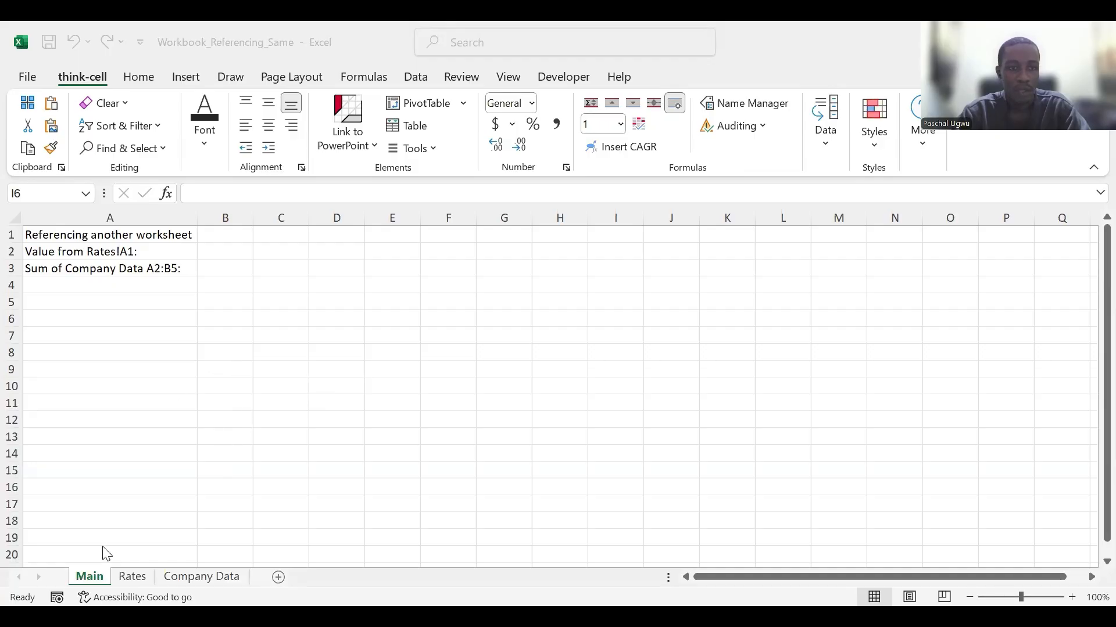
# Enter a formula in cell B2 of the Main sheet that references cell A1 of the Rates sheet (=Rates!A1)
pyautogui.click(128, 578)
pyautogui.click(205, 575)
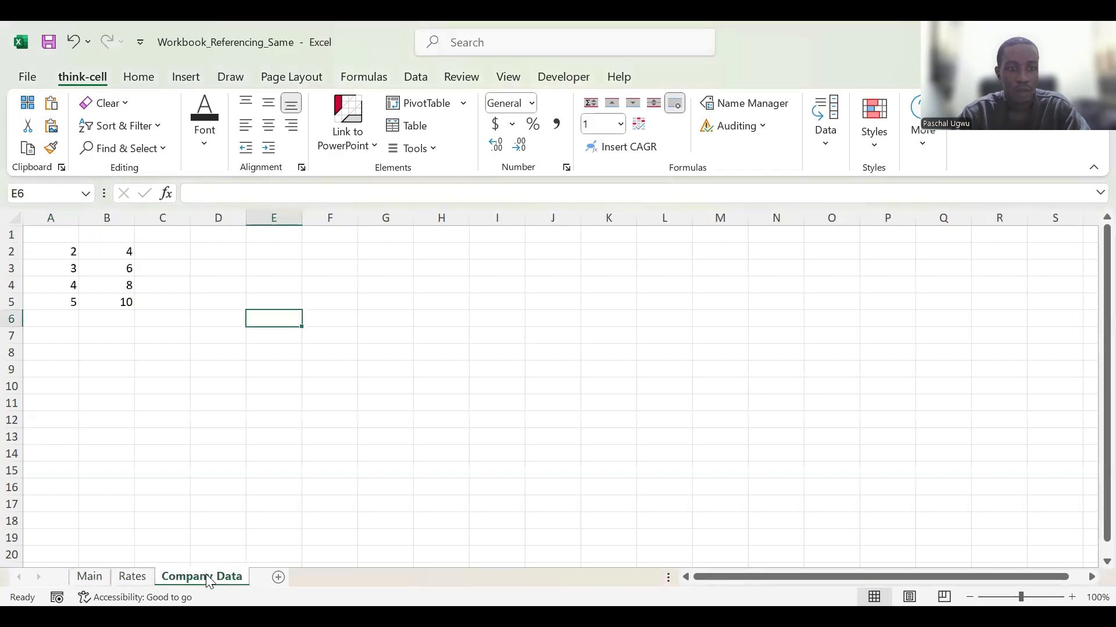
pyautogui.click(81, 581)
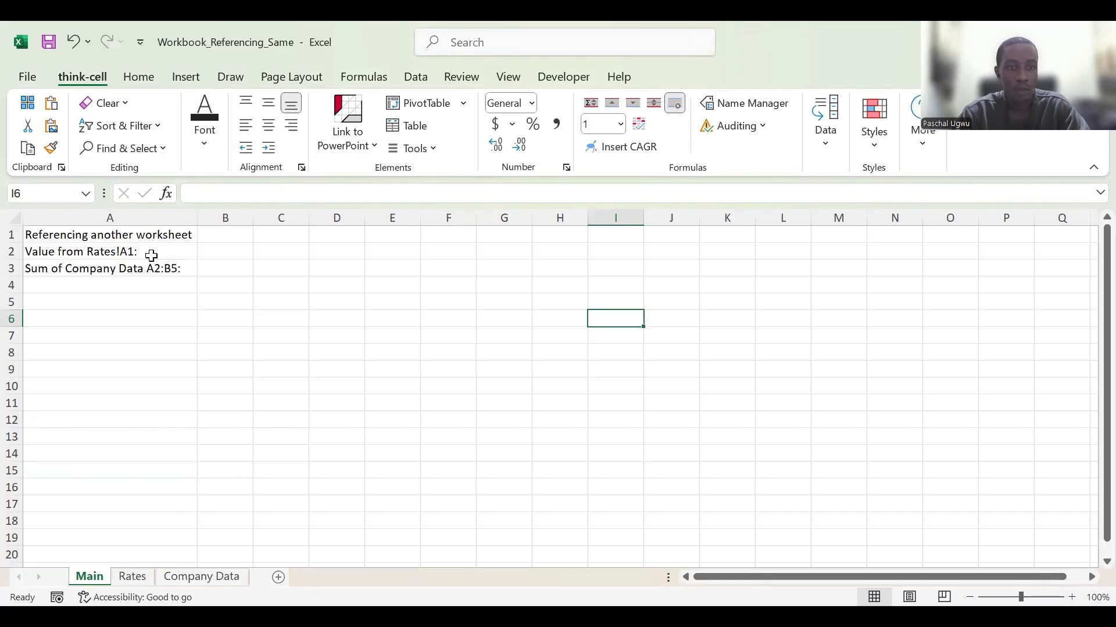
pyautogui.click(137, 577)
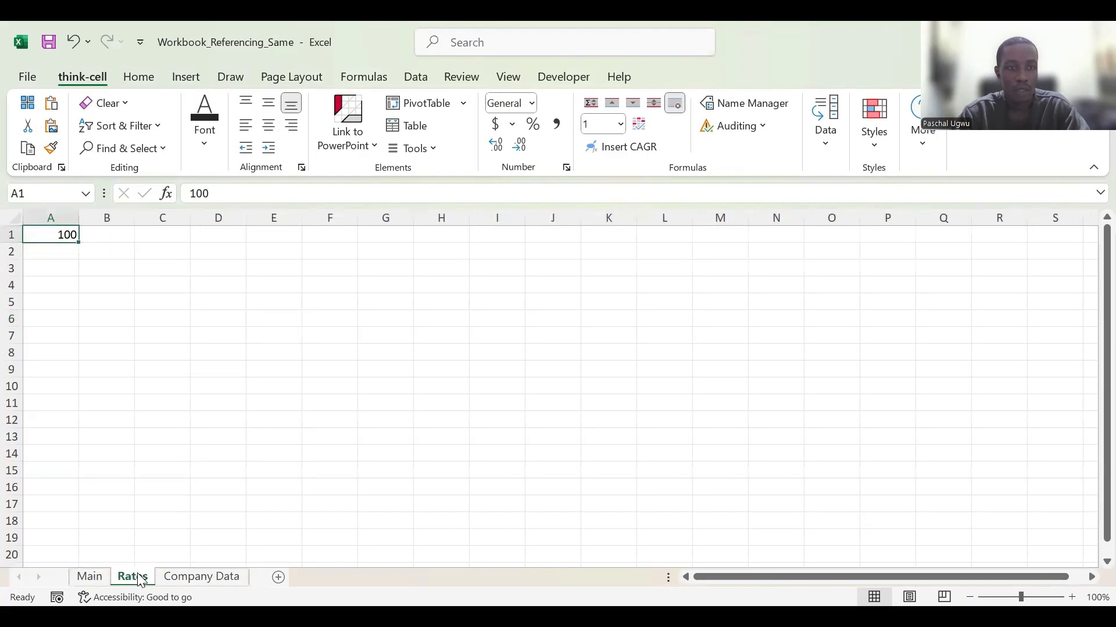
pyautogui.click(90, 580)
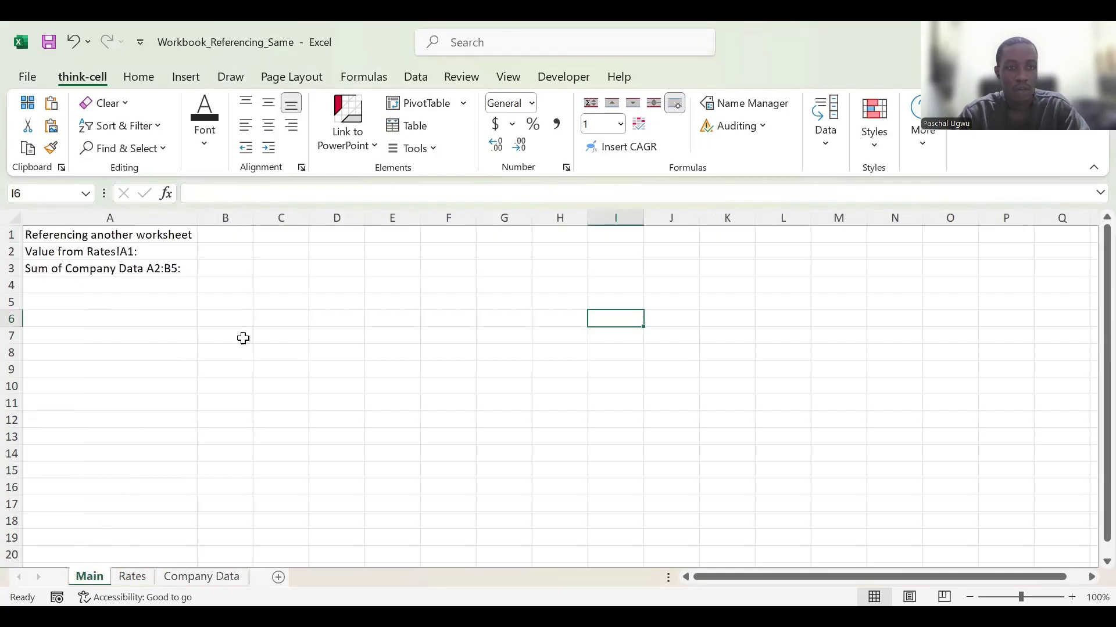
pyautogui.click(228, 253)
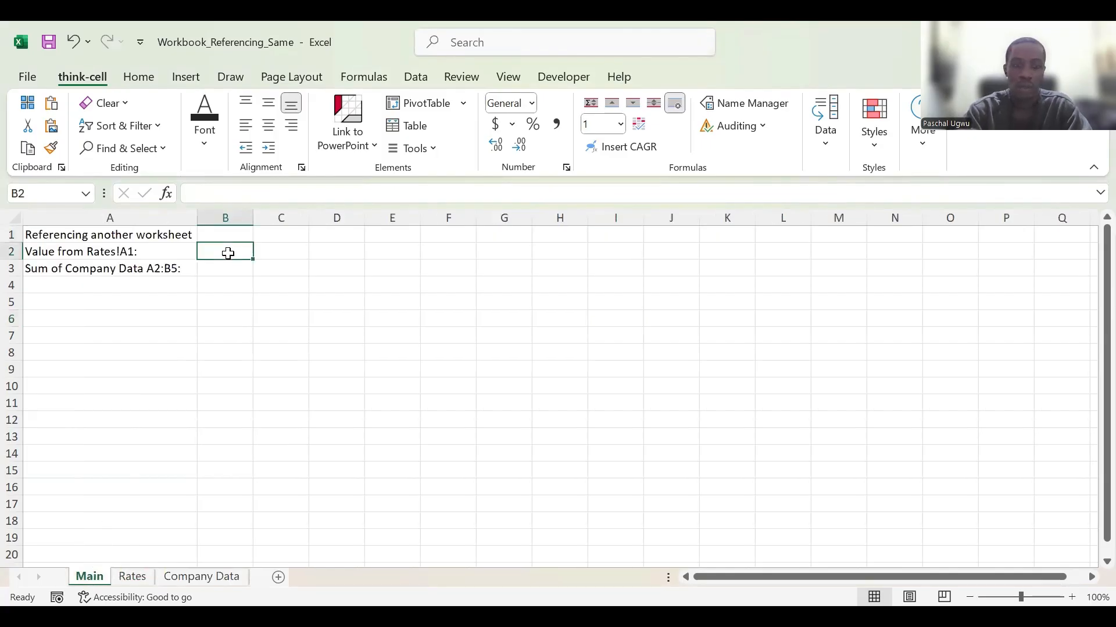
pyautogui.write('=')
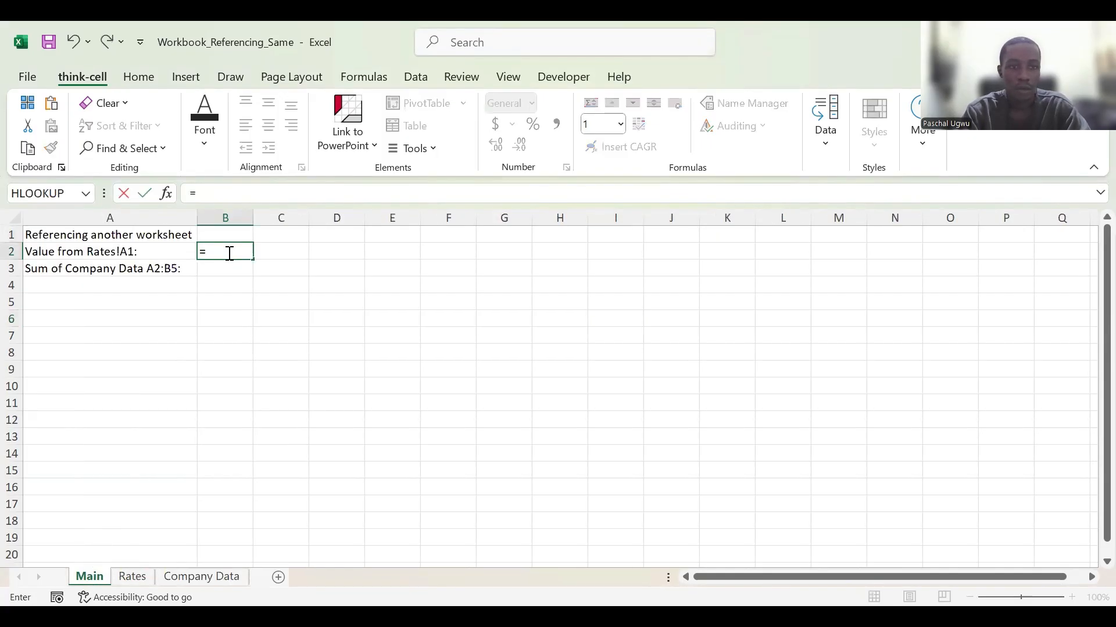
pyautogui.click(134, 578)
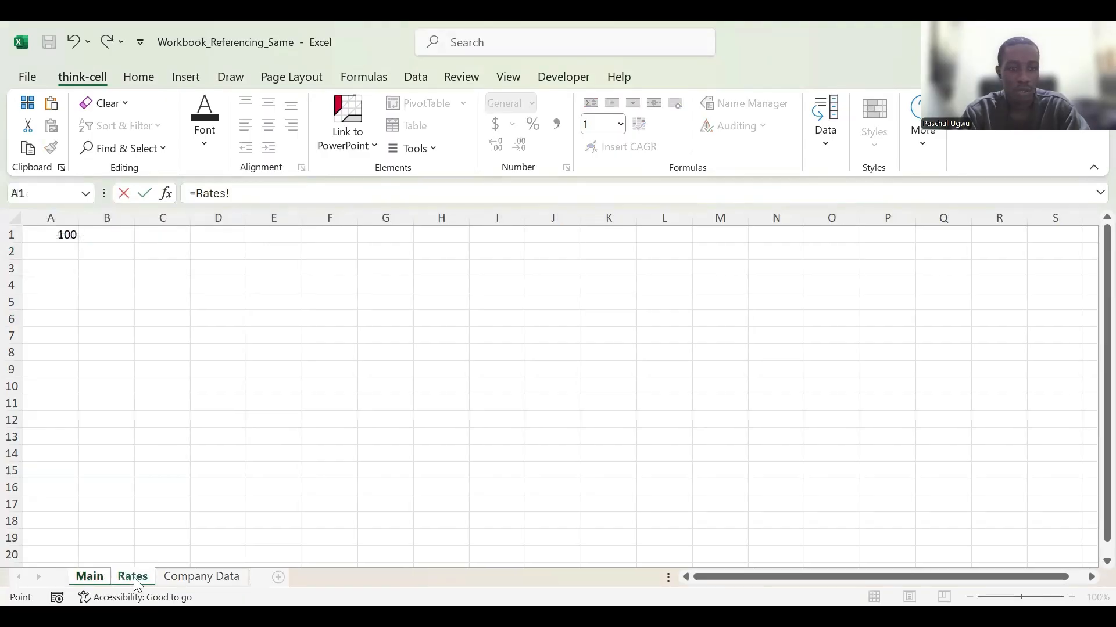
pyautogui.click(51, 238)
pyautogui.press('Return')
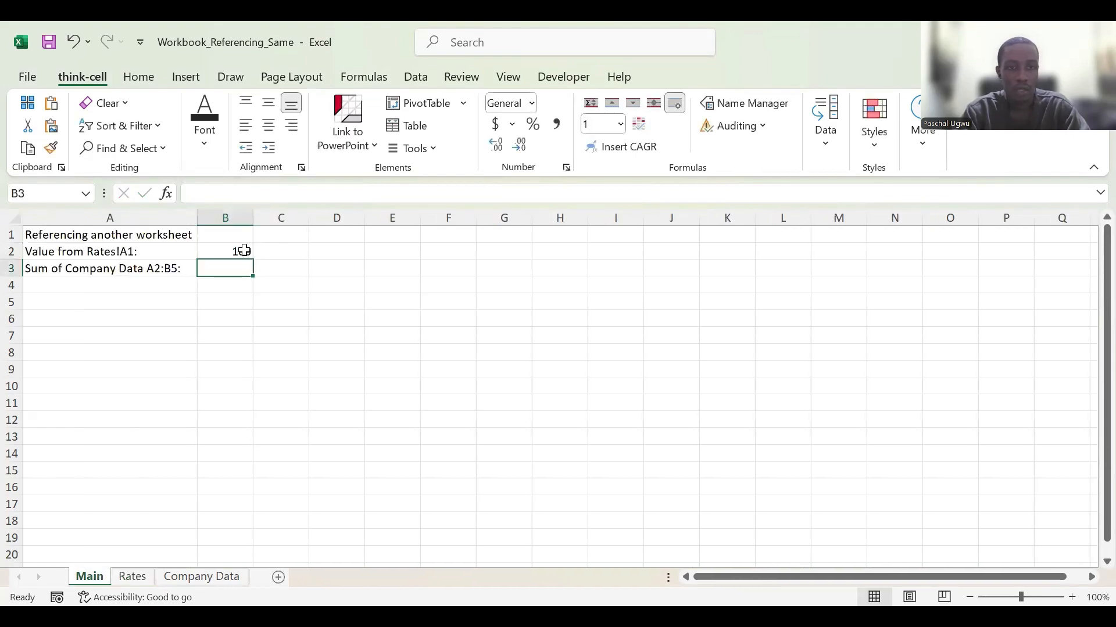
pyautogui.click(234, 250)
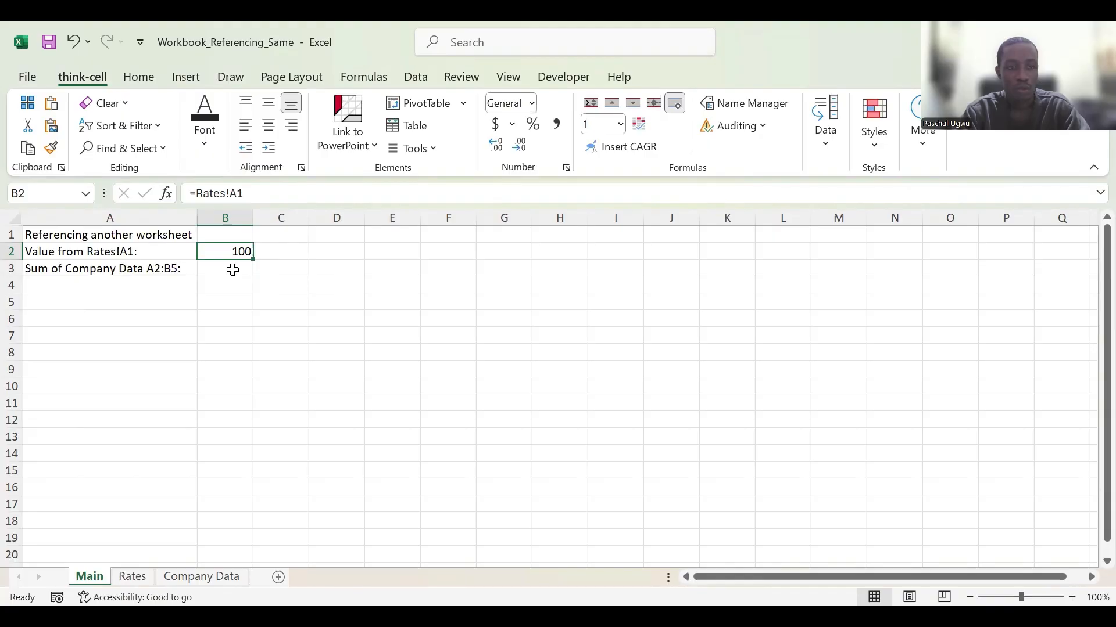
# Sum the range A2:B5 of the Company Data sheet in cell B3 of the Main sheet (=SUM('Company Data'!A2:B5))
pyautogui.click(218, 578)
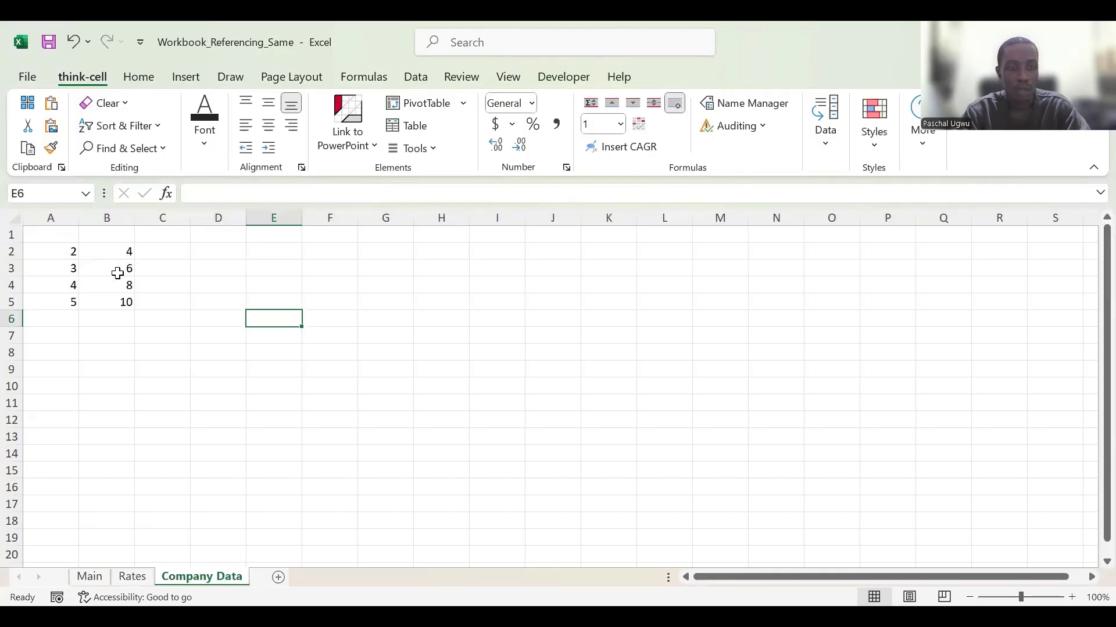
pyautogui.click(92, 579)
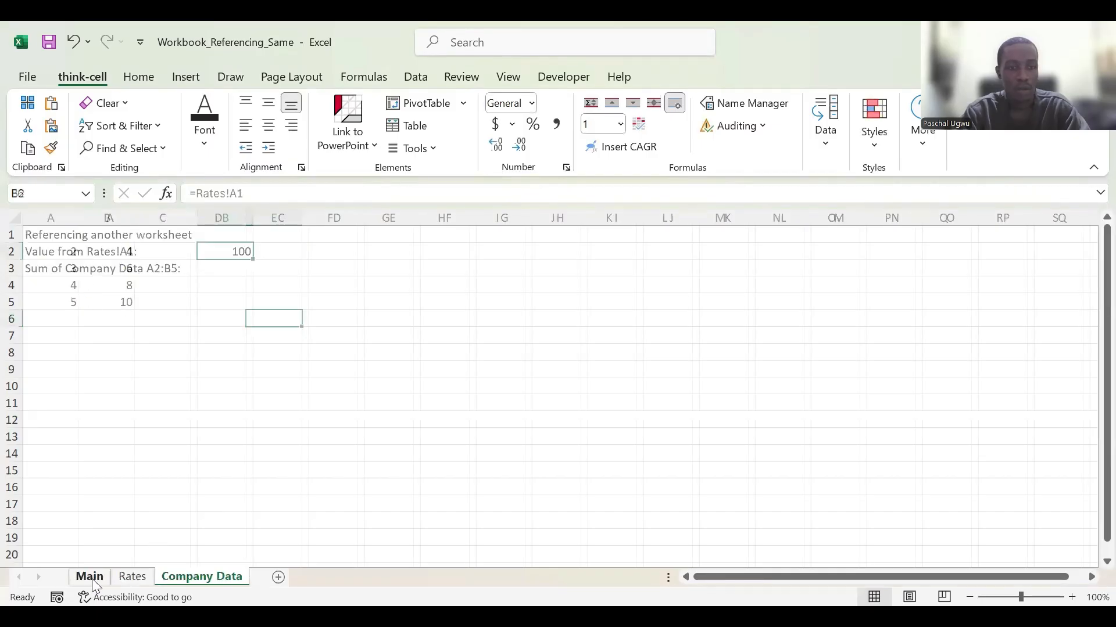
pyautogui.click(226, 268)
pyautogui.write('=')
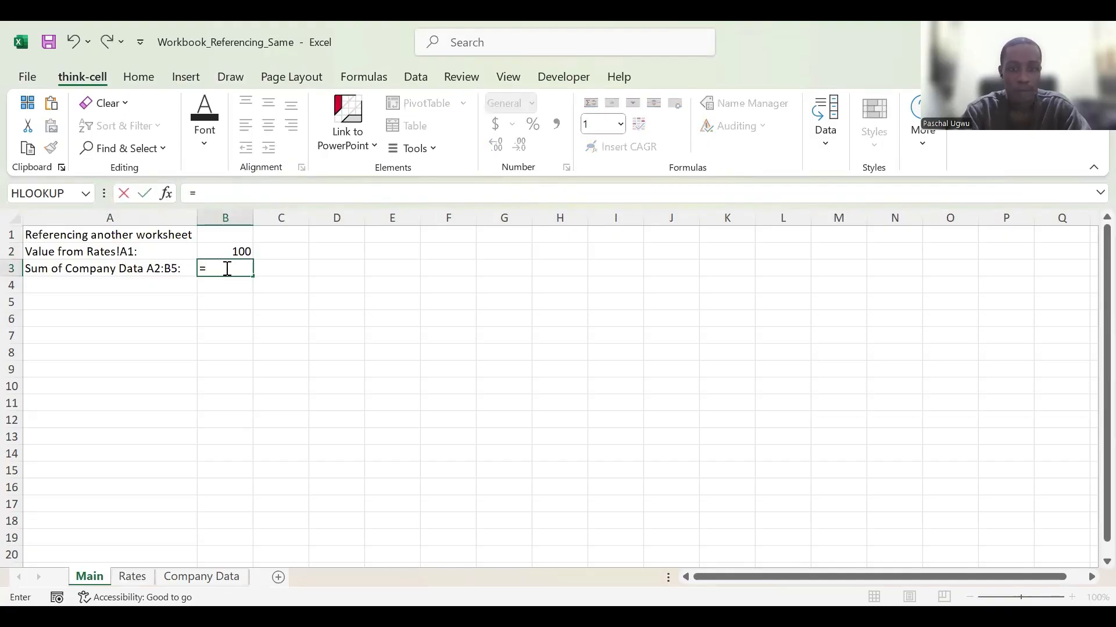
pyautogui.write('S')
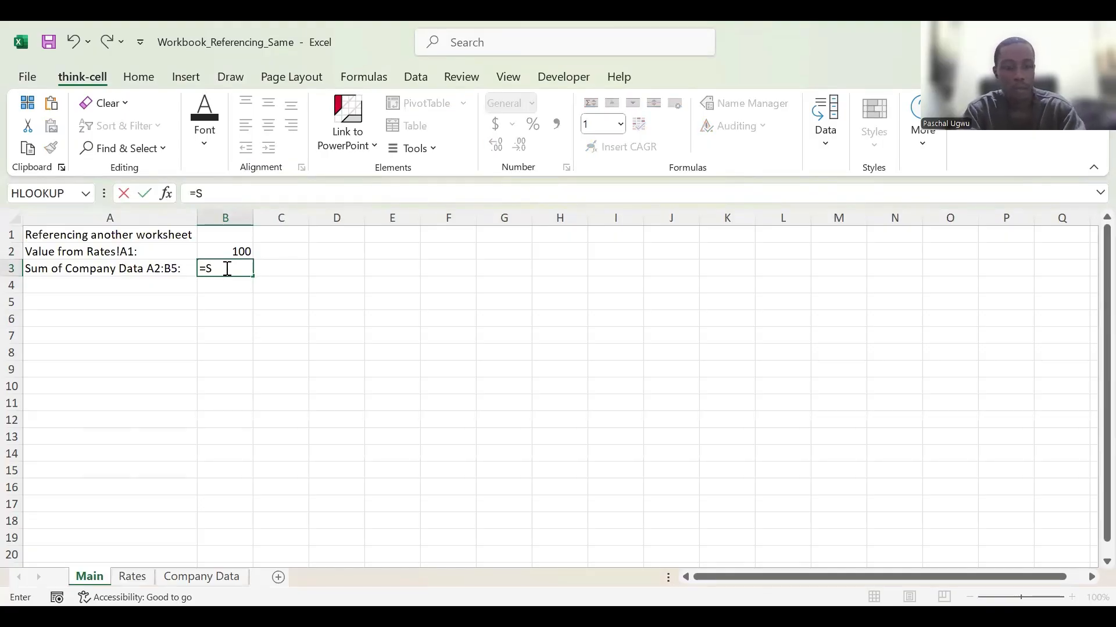
pyautogui.write('UM`')
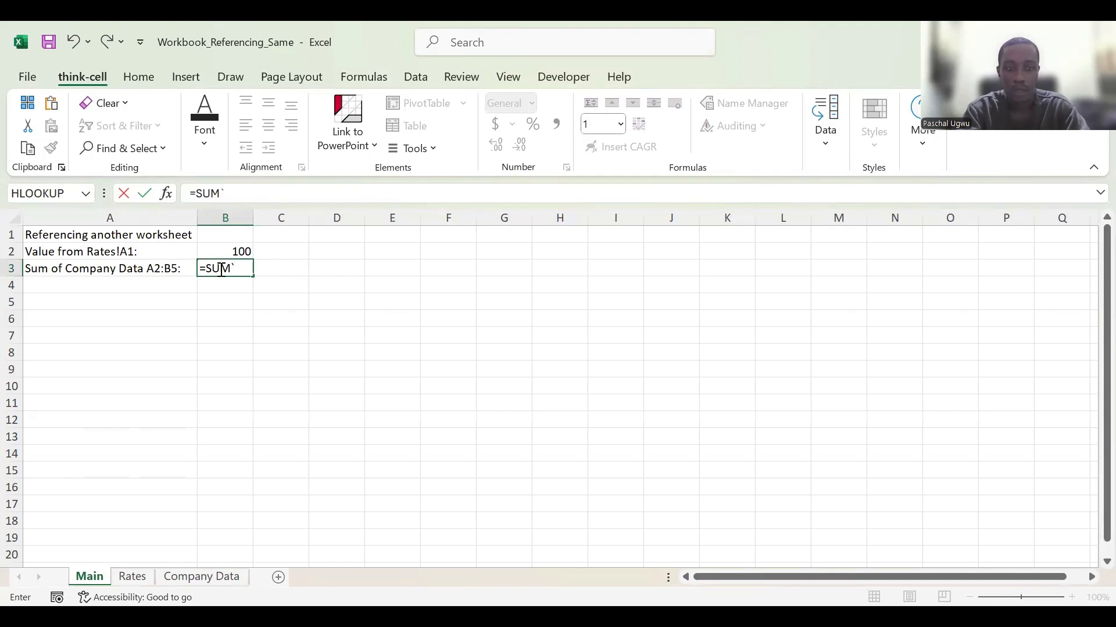
pyautogui.press('BackSpace')
pyautogui.write('(')
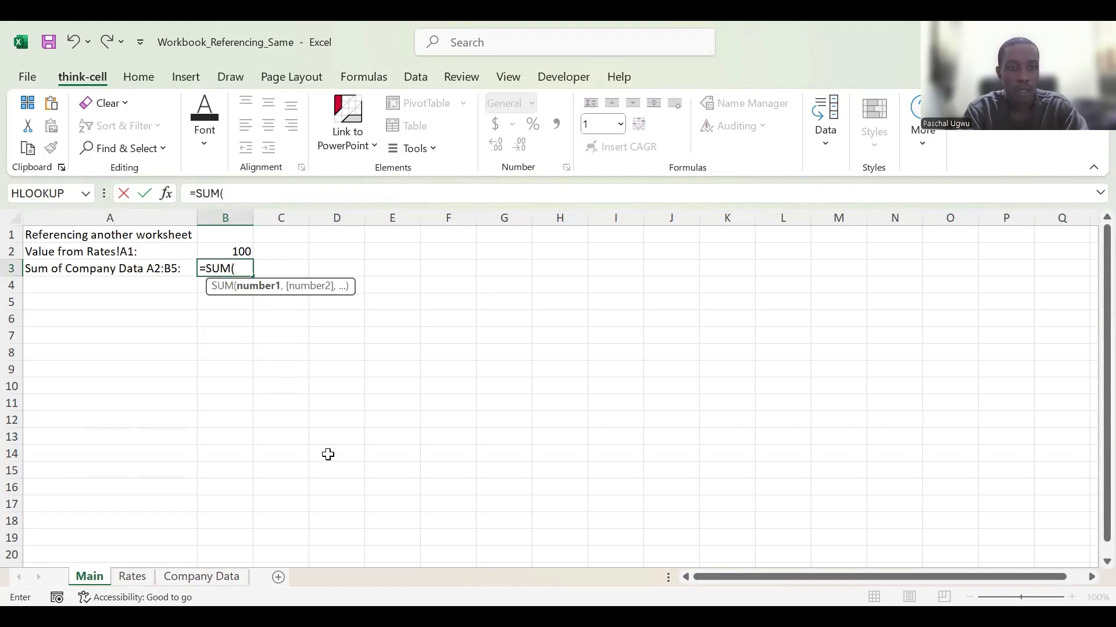
pyautogui.click(194, 577)
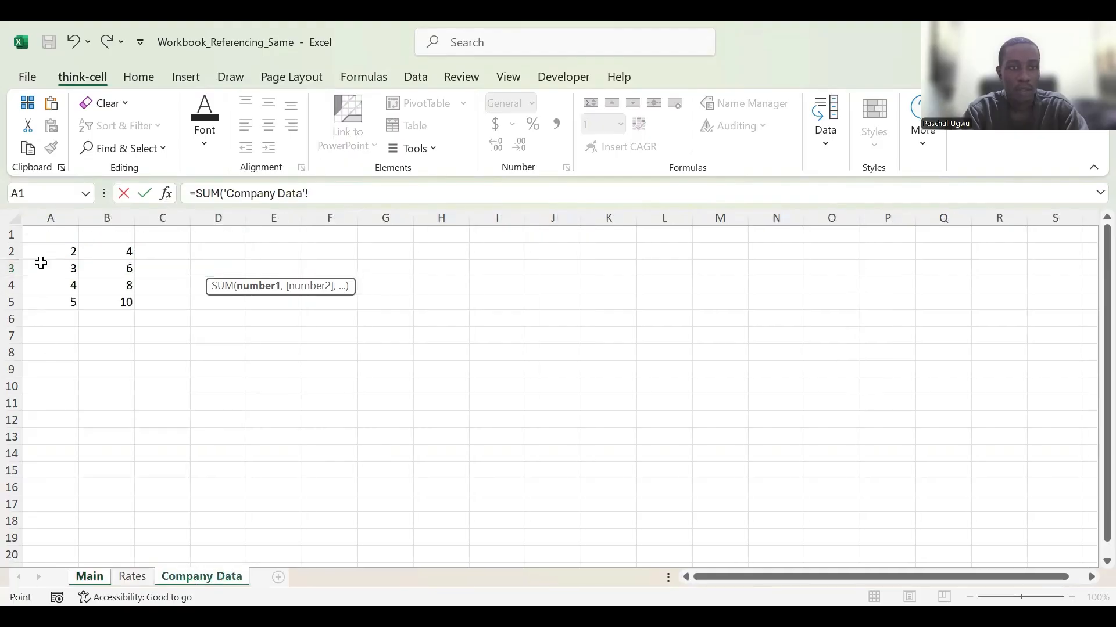
pyautogui.moveTo(42, 253); pyautogui.dragTo(109, 299)
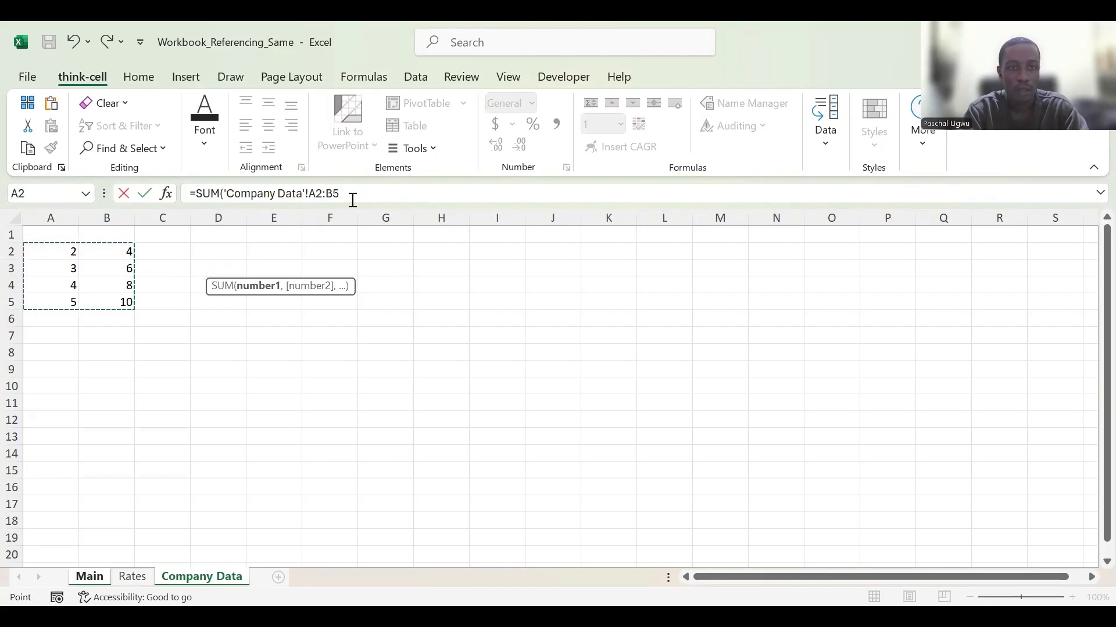
pyautogui.write(')')
pyautogui.press('Return')
pyautogui.click(244, 271)
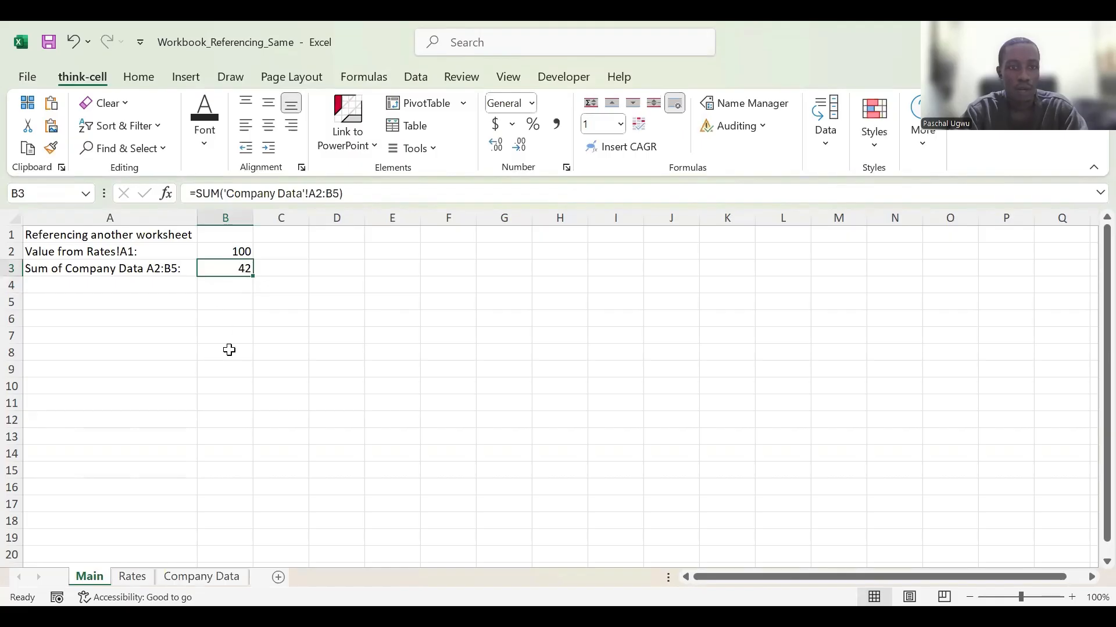
# Sum the range A2:B5 in cell E6 of the Company Data sheet itself for comparison
pyautogui.click(212, 577)
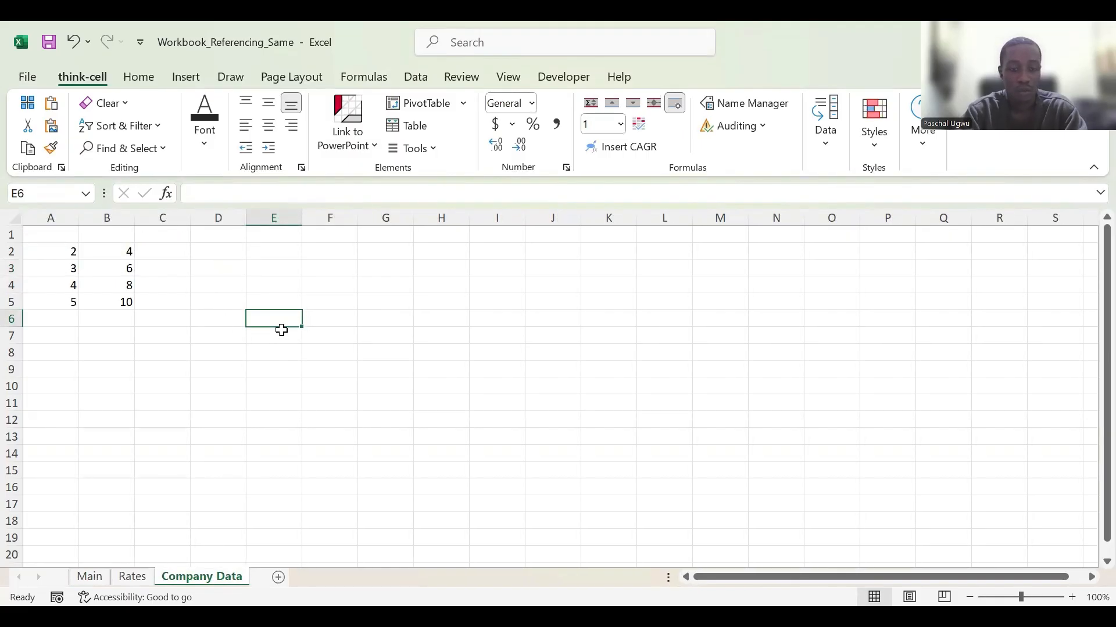
pyautogui.write('=S')
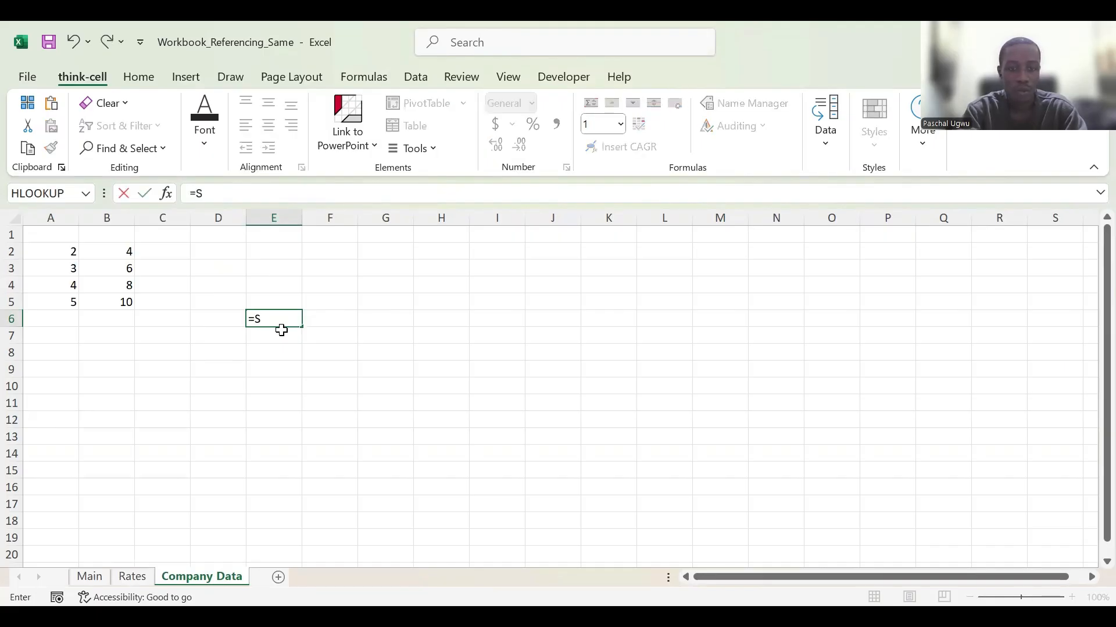
pyautogui.write('UM(')
pyautogui.click(71, 251)
pyautogui.moveTo(90, 253); pyautogui.dragTo(112, 301)
pyautogui.press('Return')
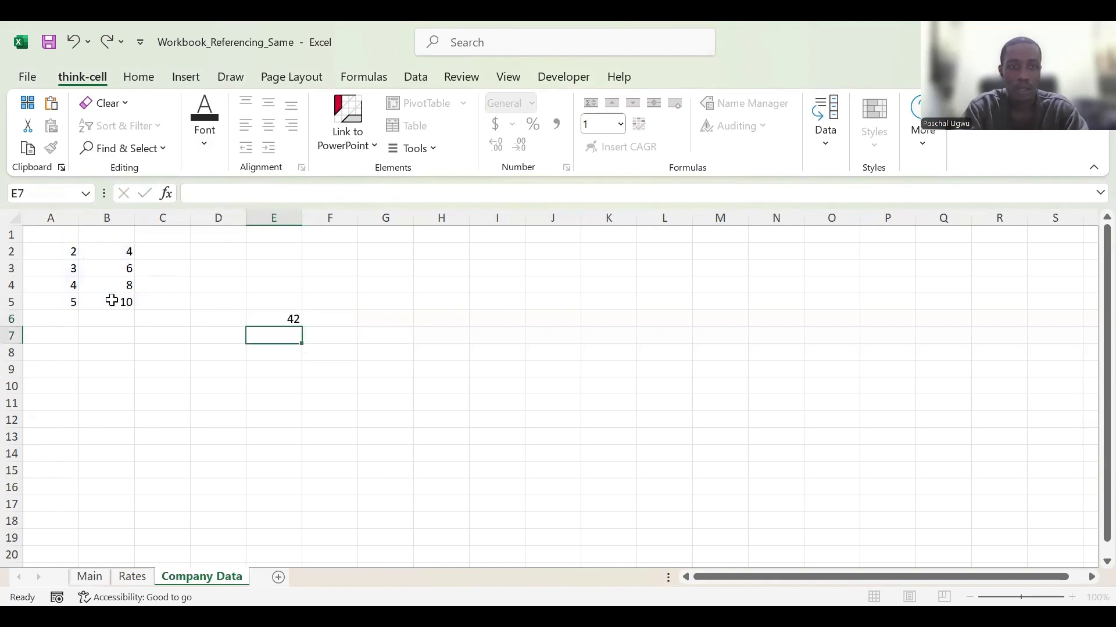
pyautogui.click(289, 319)
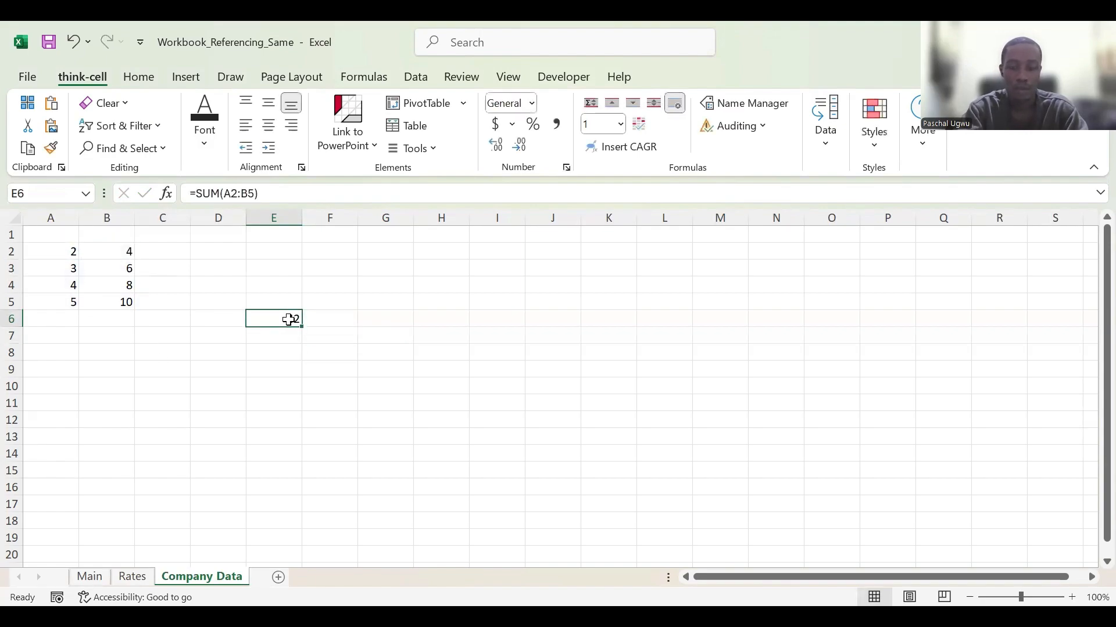
# In cell B1 of Workbook_Referencing_Other's Summary sheet, reference cell A1 of the Rates sheet in Workbook_Referencing_Same.xlsx
pyautogui.click(137, 578)
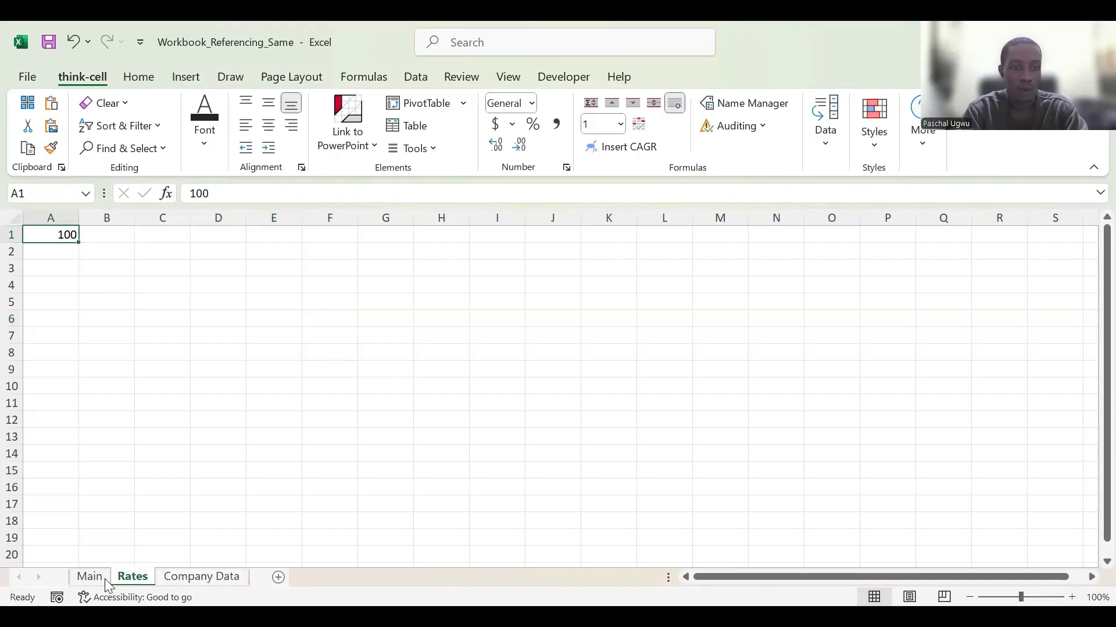
pyautogui.click(87, 577)
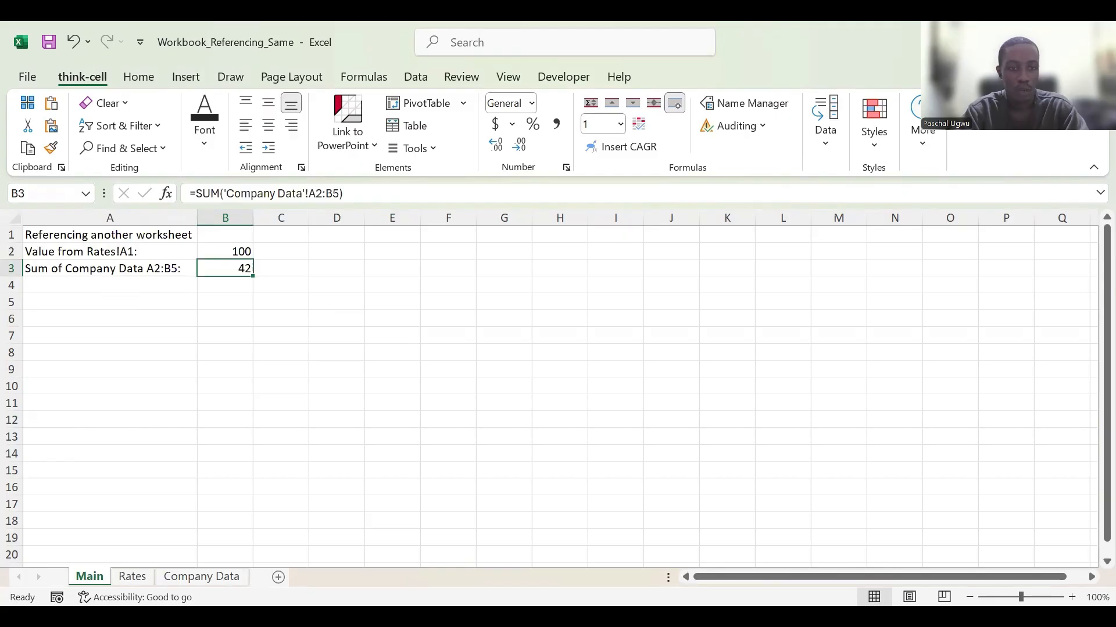
pyautogui.click(193, 520)
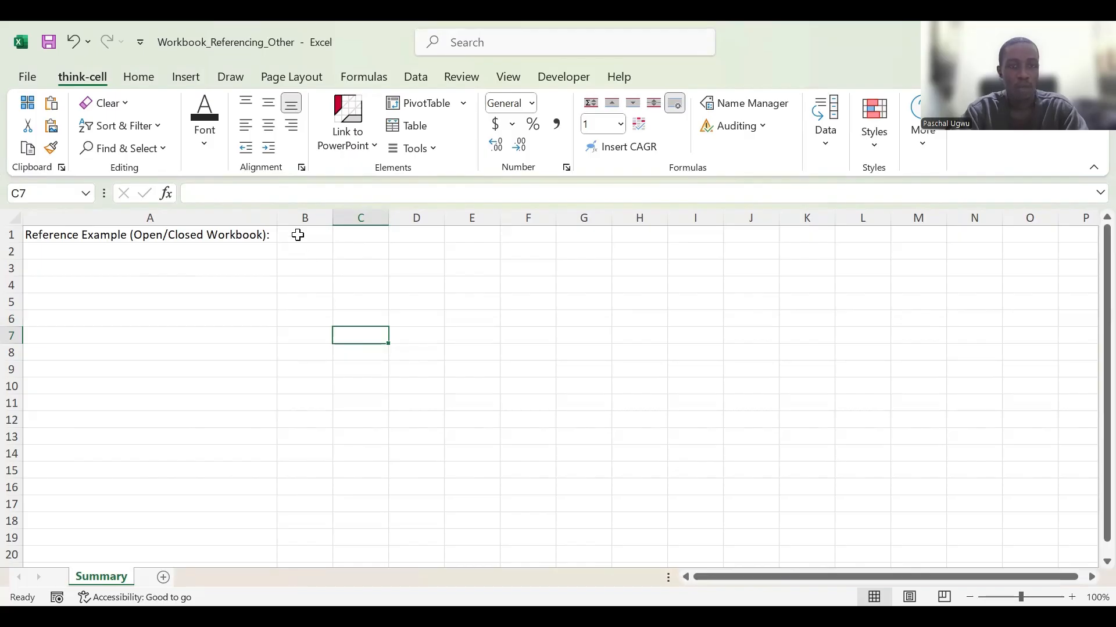
pyautogui.click(299, 235)
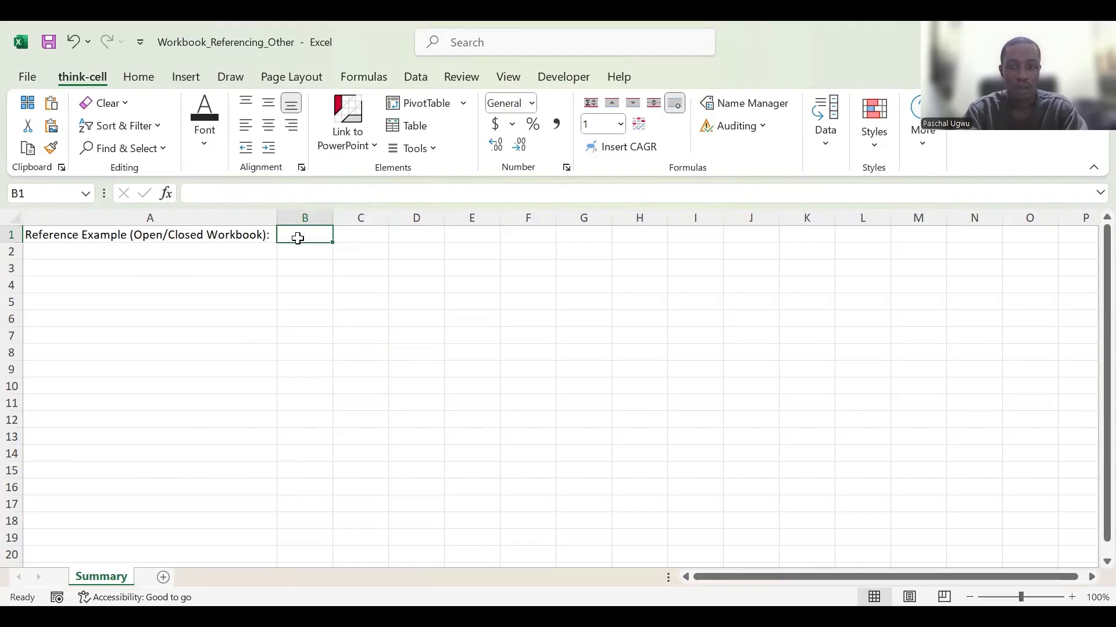
pyautogui.write('=')
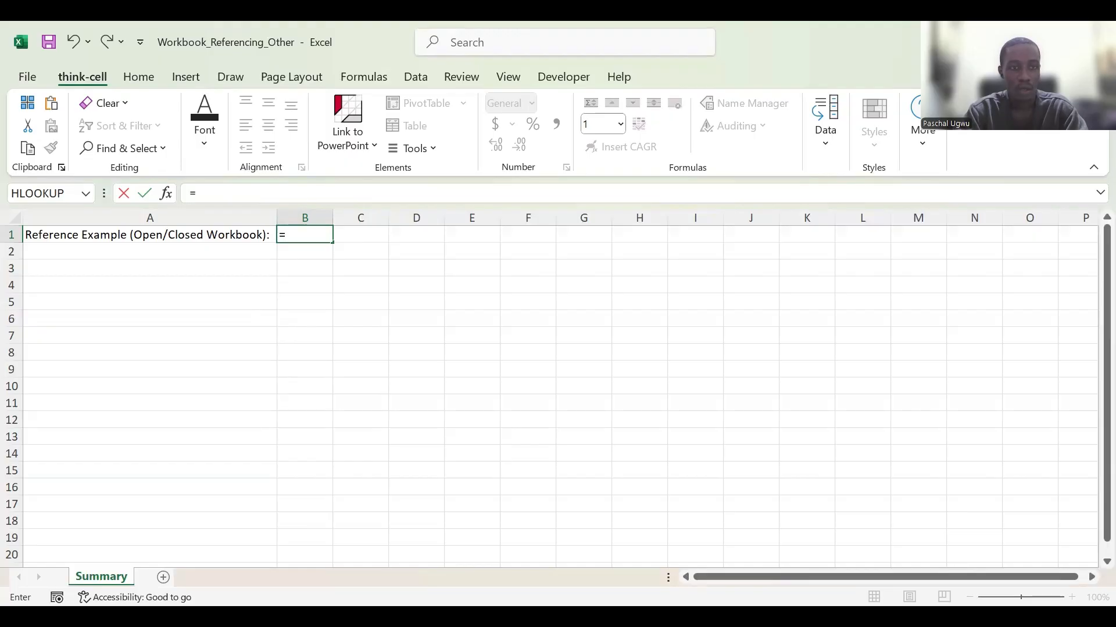
pyautogui.hotkey('alt', 'Tab')
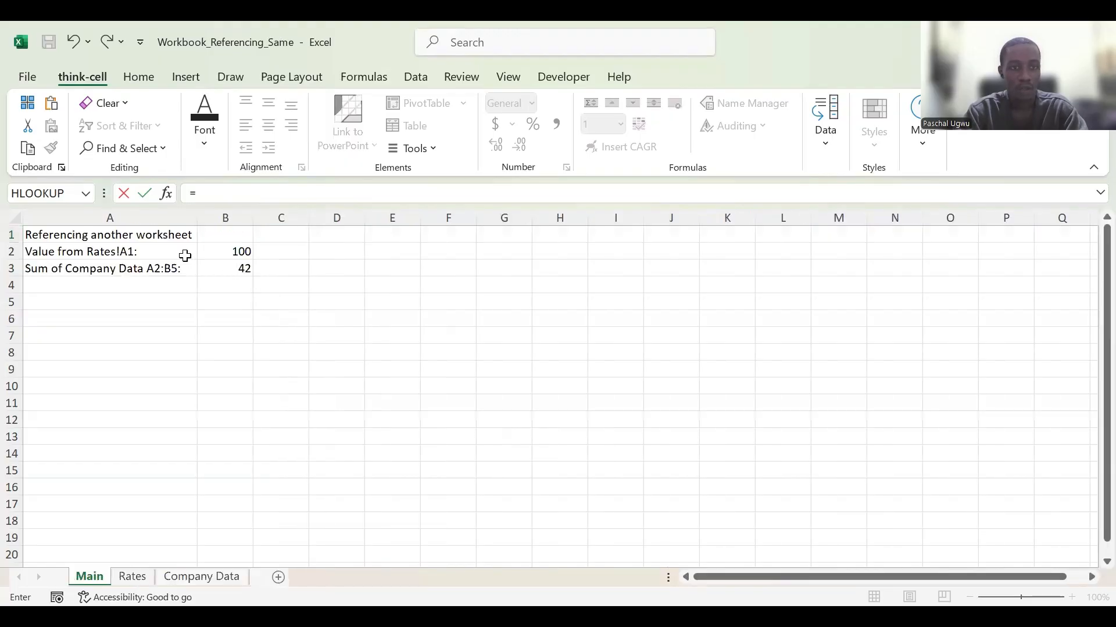
pyautogui.click(130, 578)
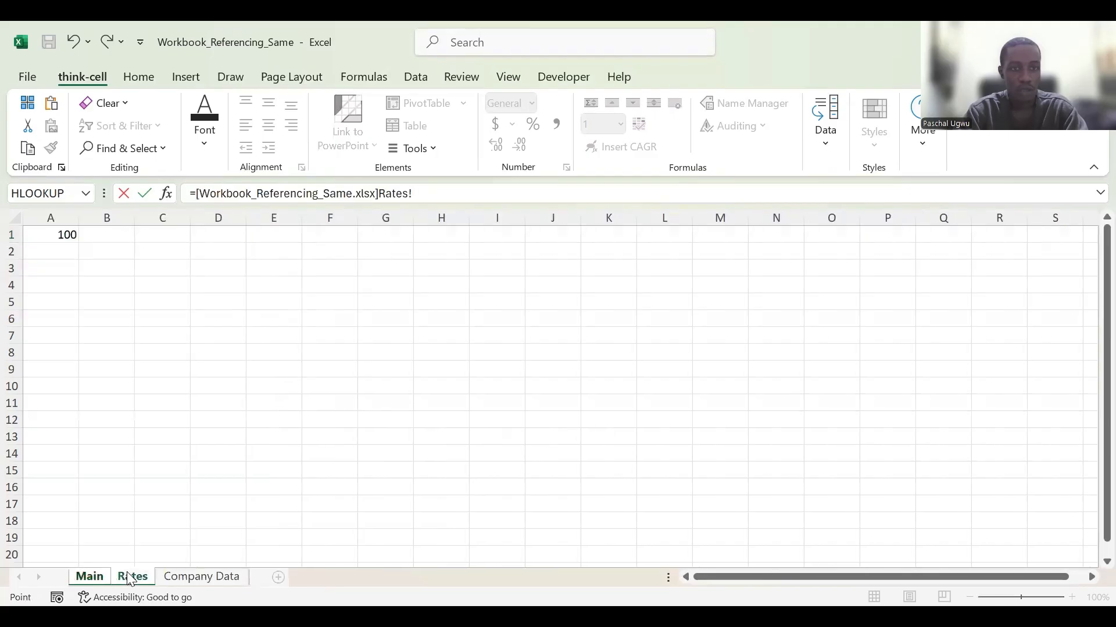
pyautogui.click(56, 238)
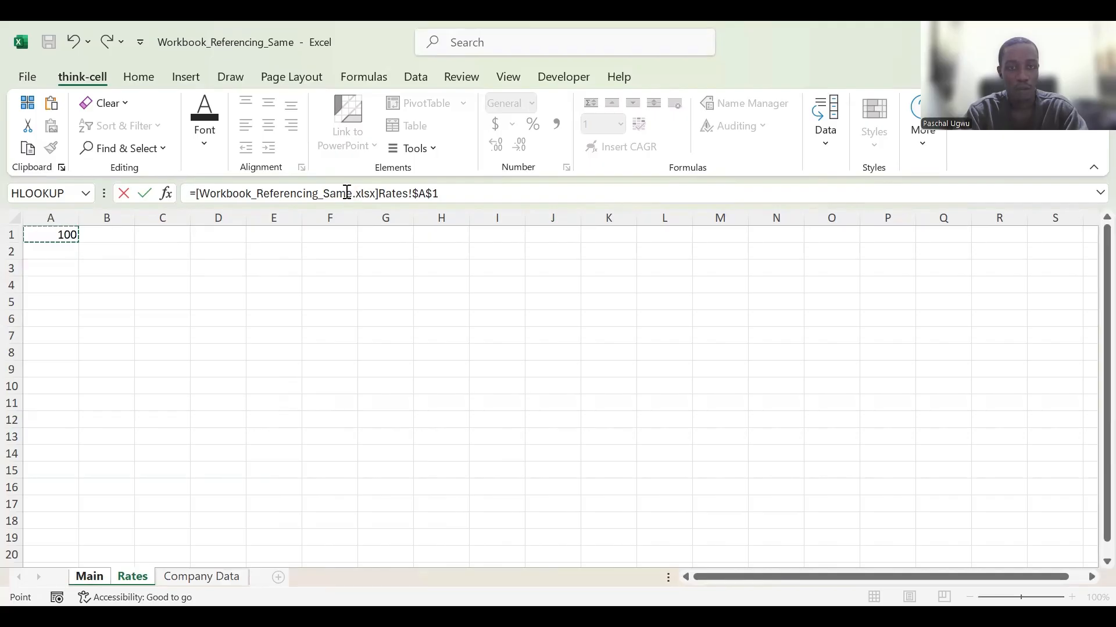
pyautogui.click(446, 194)
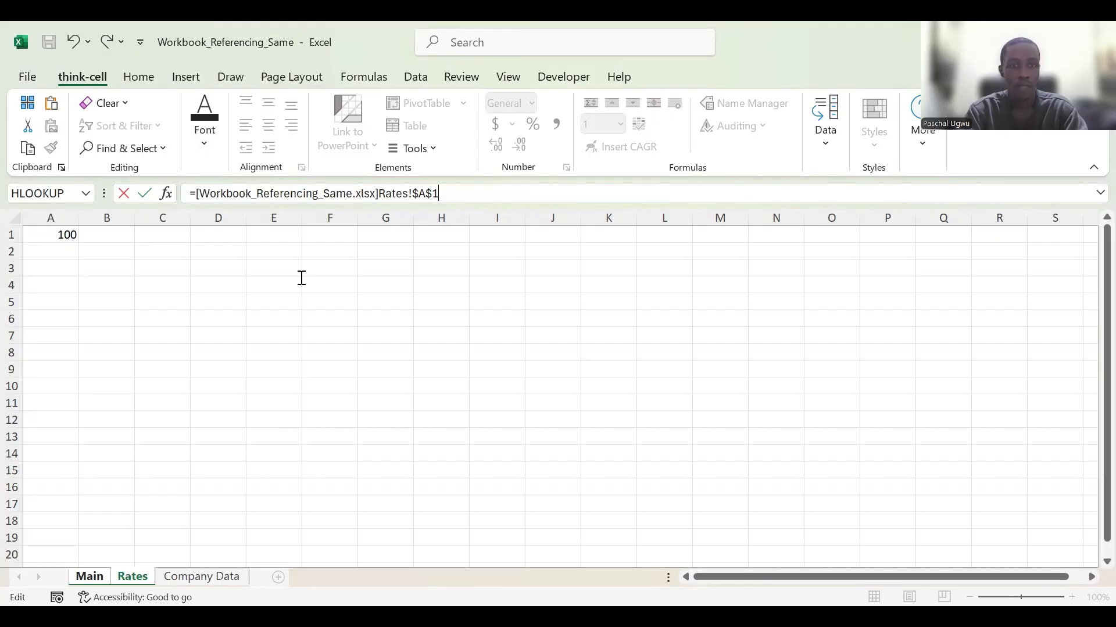
pyautogui.press('Return')
pyautogui.click(316, 233)
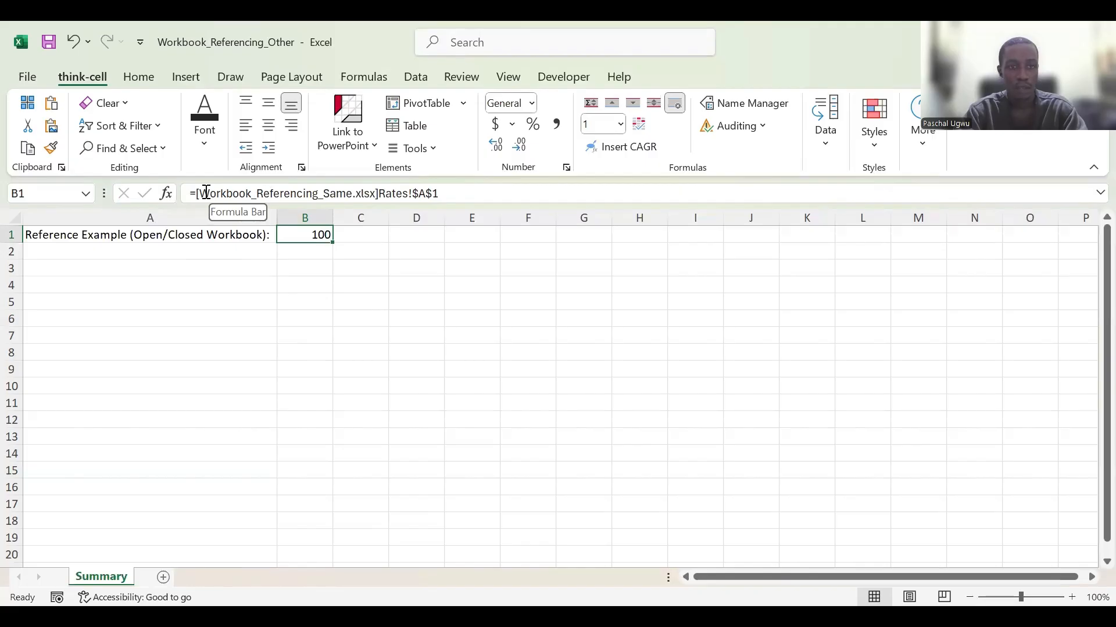
# Copy the external reference formula of cell B1 into cell E1 as plain text, prefixed with an apostrophe
pyautogui.moveTo(190, 193); pyautogui.dragTo(446, 190)
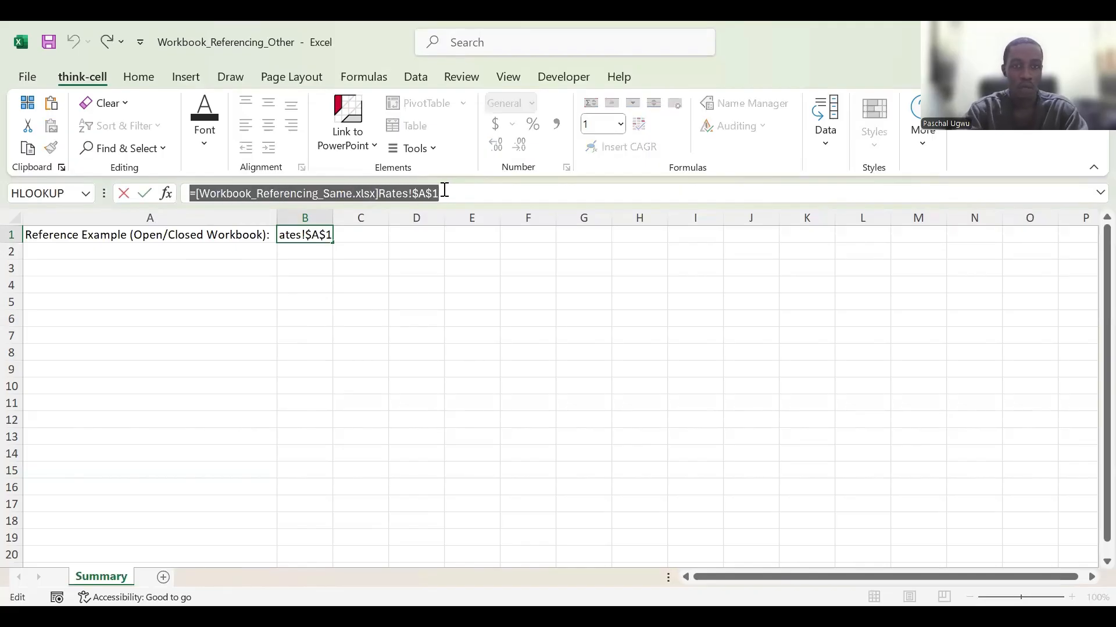
pyautogui.write('=')
pyautogui.click(454, 232)
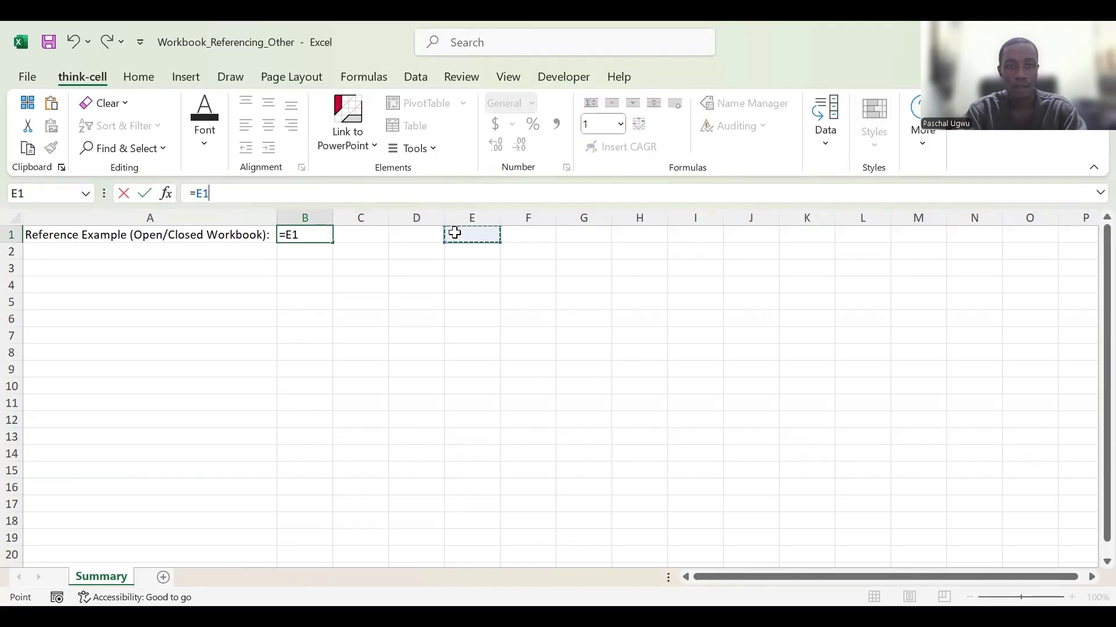
pyautogui.press('Escape')
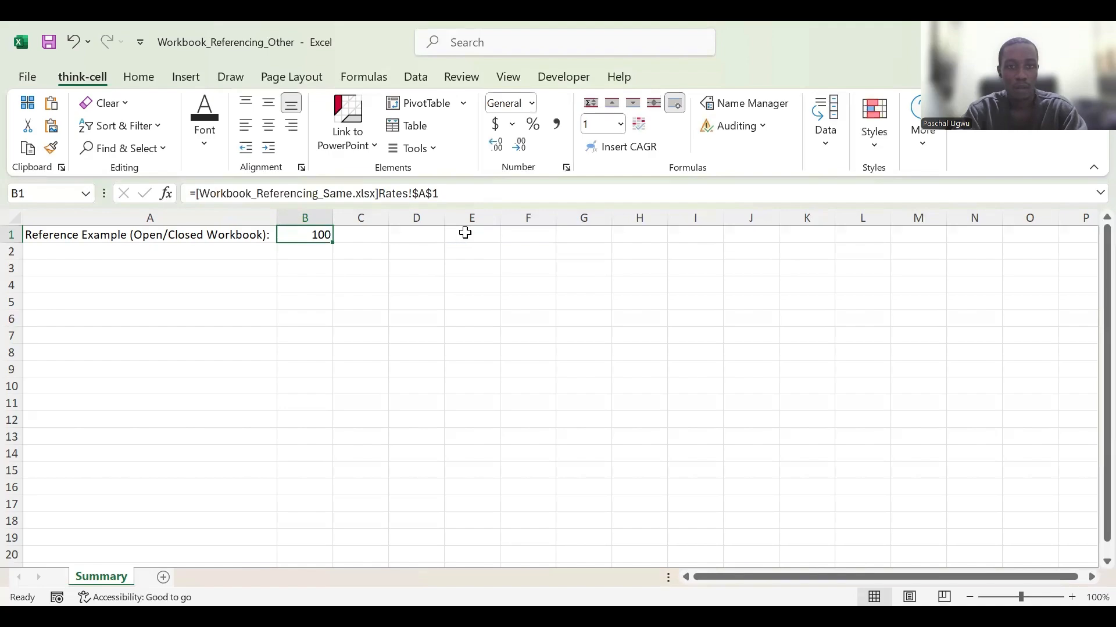
pyautogui.click(465, 232)
pyautogui.write("'")
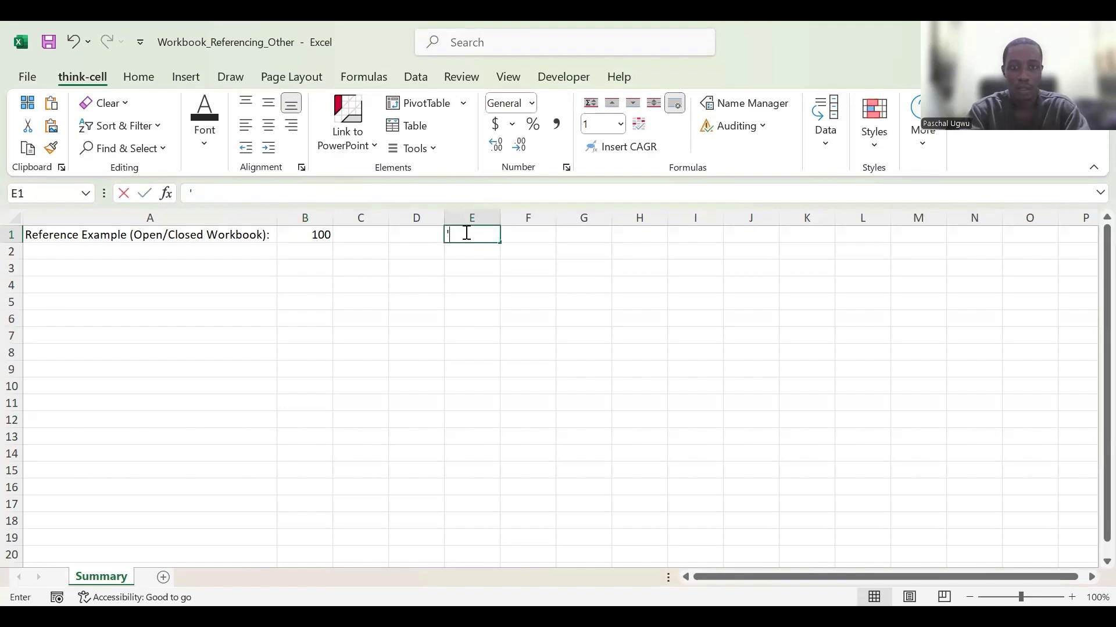
pyautogui.hotkey('ctrl', 'v')
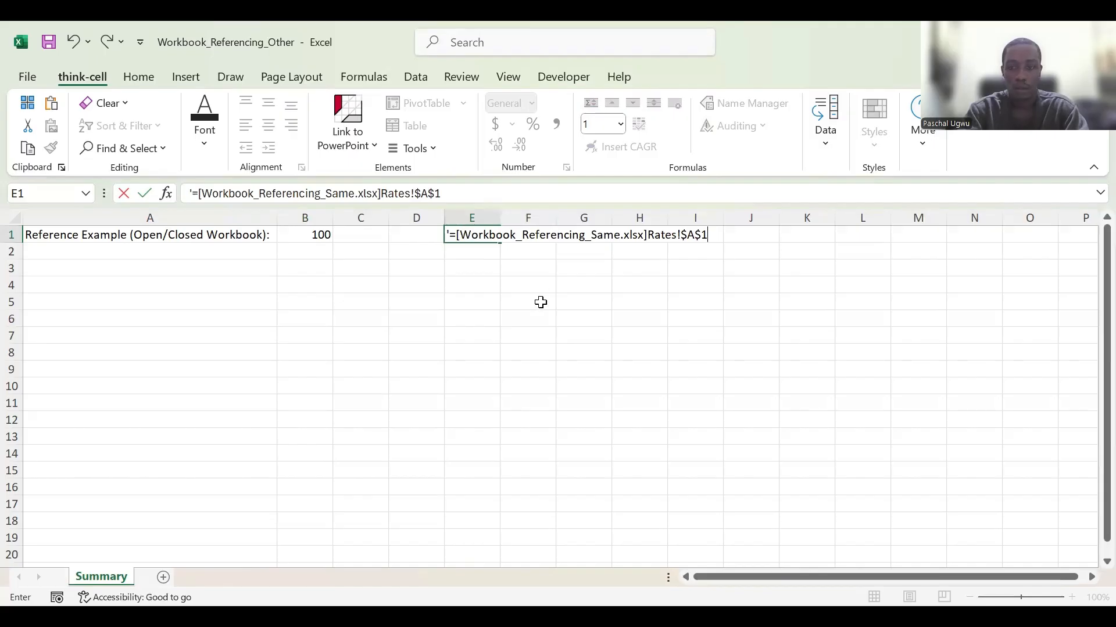
pyautogui.press('Return')
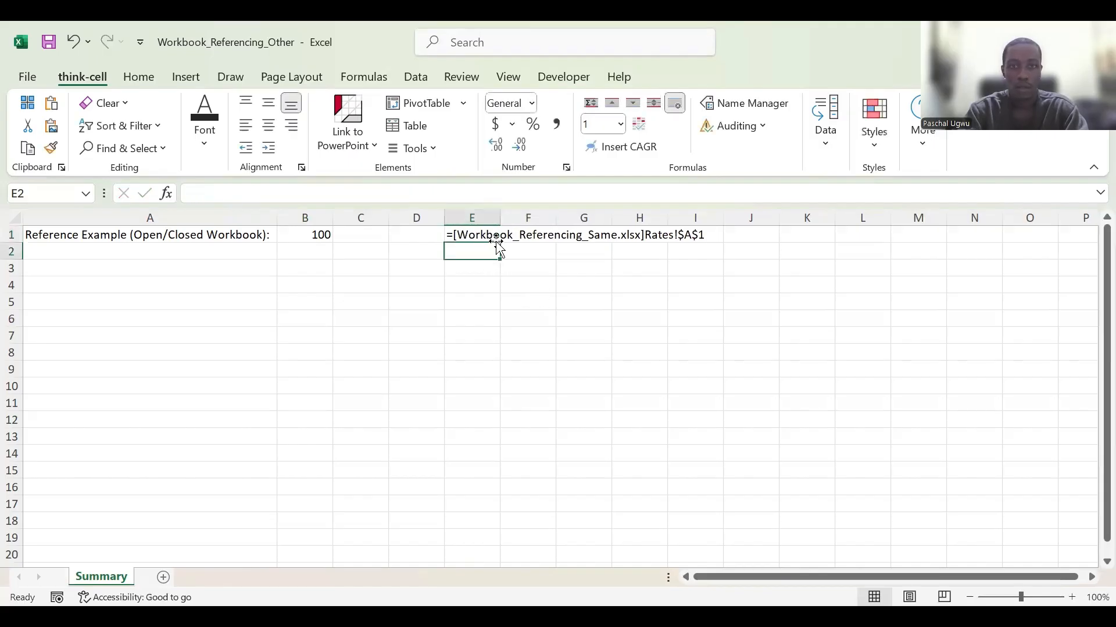
pyautogui.click(307, 234)
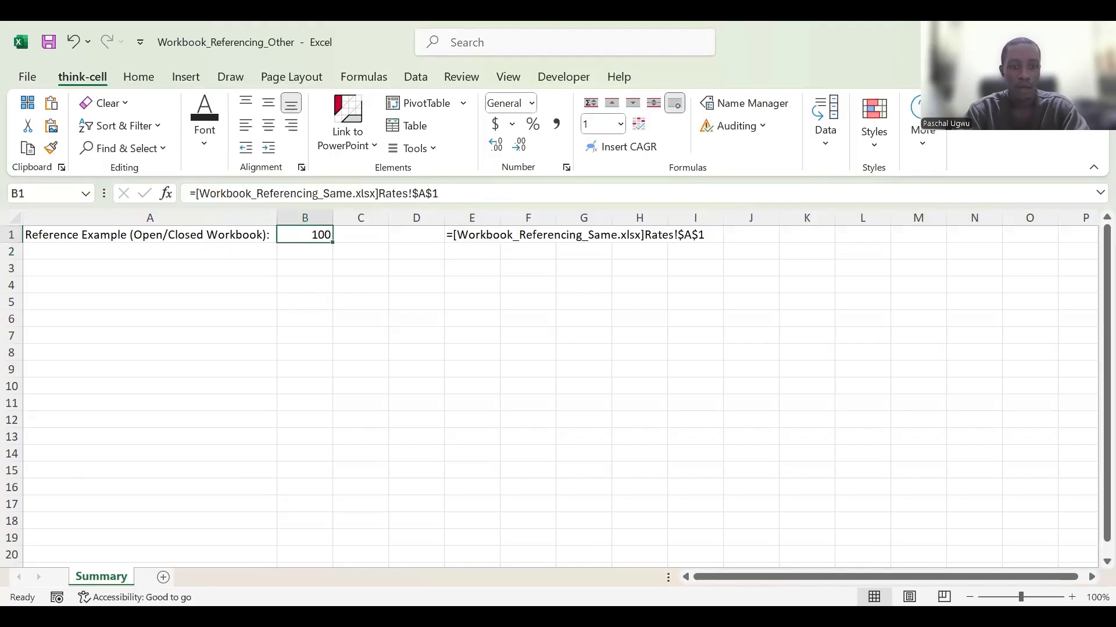